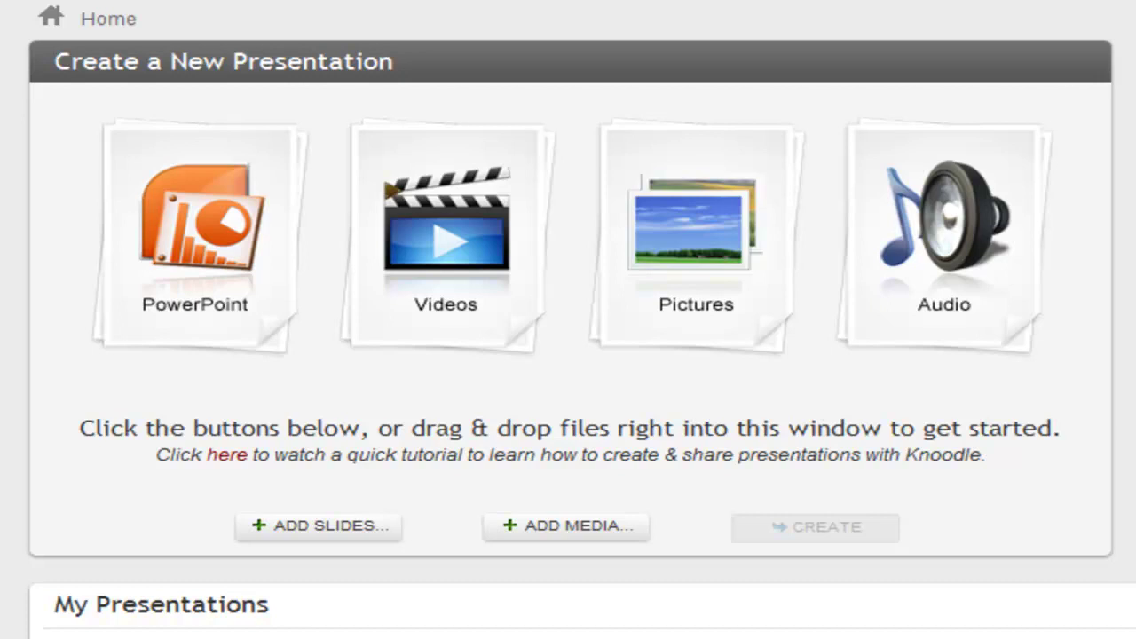
Add Viva Las Vegas Presentation 1.pptx from the file library as the presentation's slides
{"action": "left_click", "coordinate": [342, 538]}
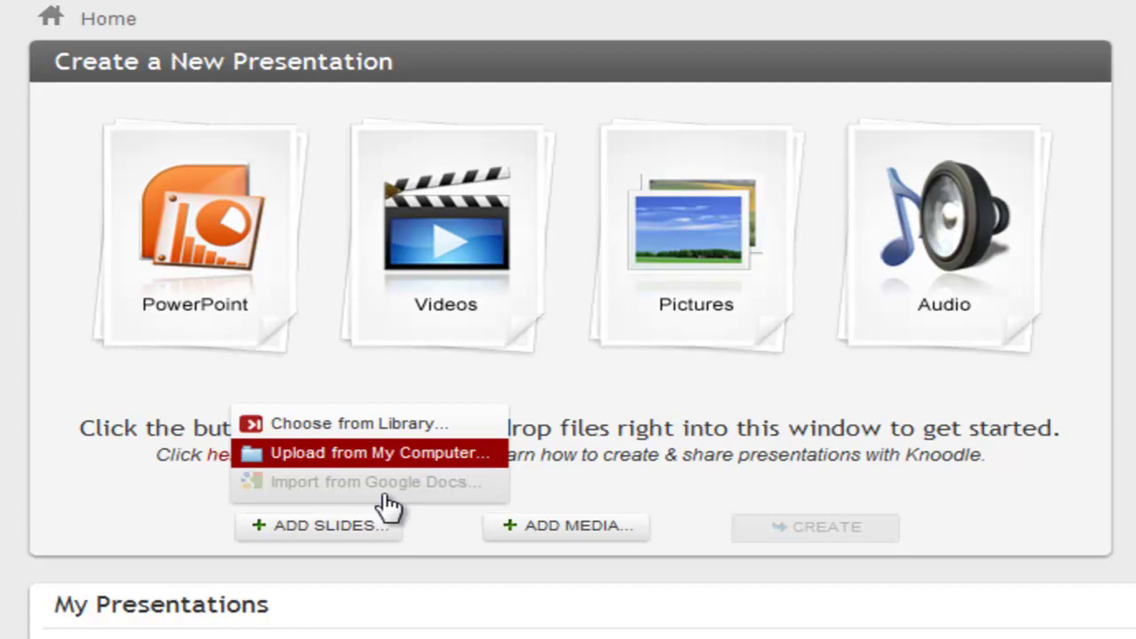
{"action": "left_click", "coordinate": [394, 429]}
{"action": "left_click", "coordinate": [267, 499]}
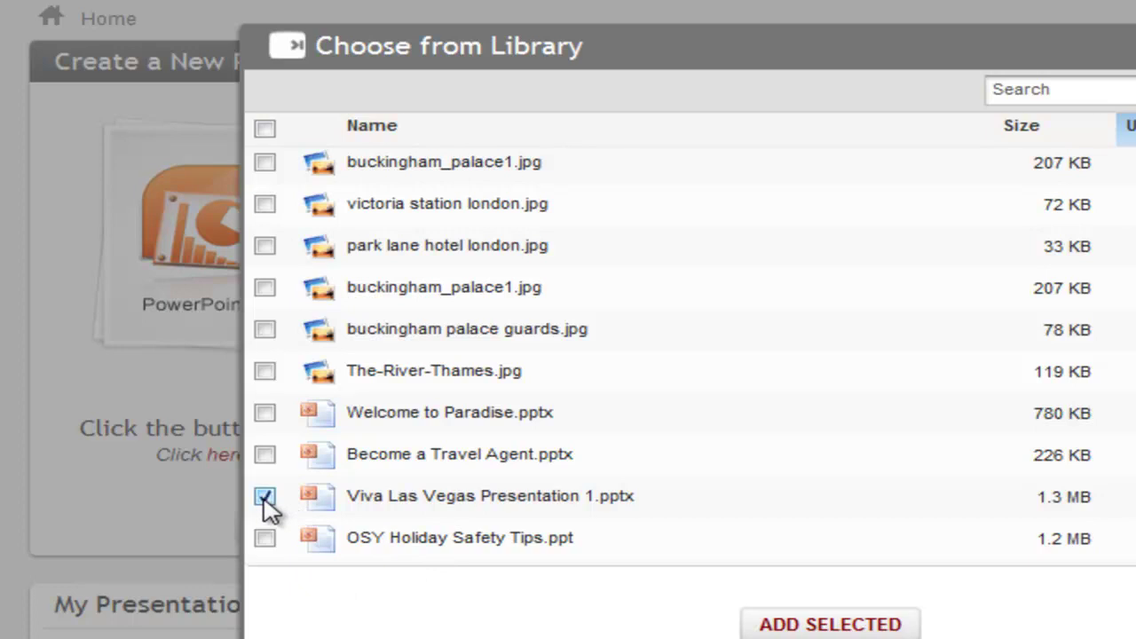
{"action": "left_click", "coordinate": [825, 625]}
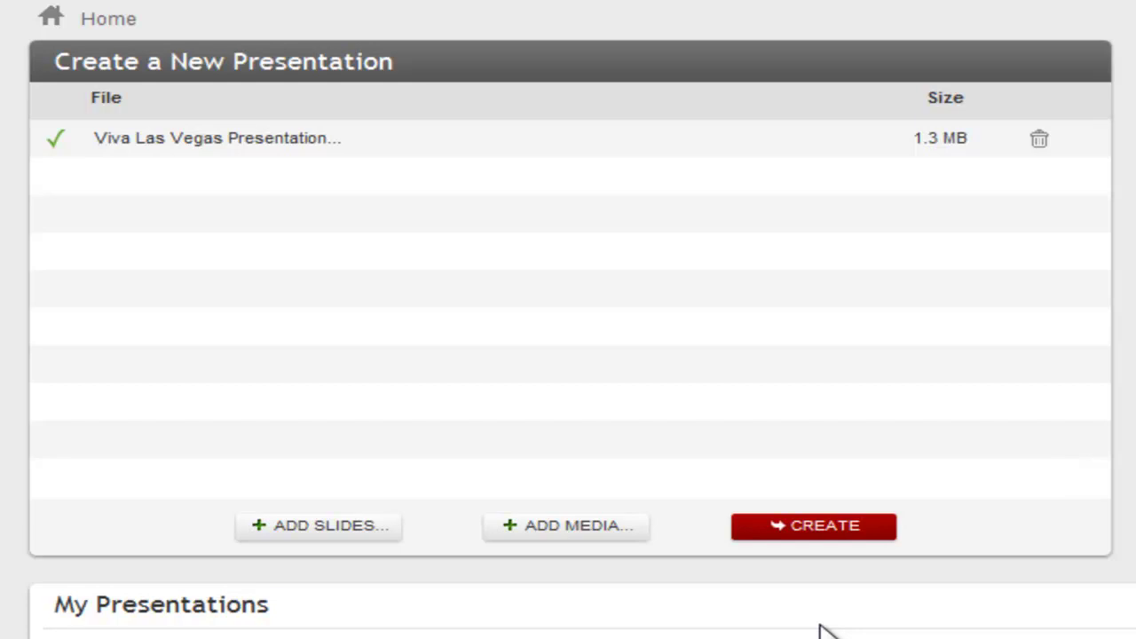
Create the presentation from the Viva Las Vegas deck and open its Synchronize editor
{"action": "left_click", "coordinate": [824, 530]}
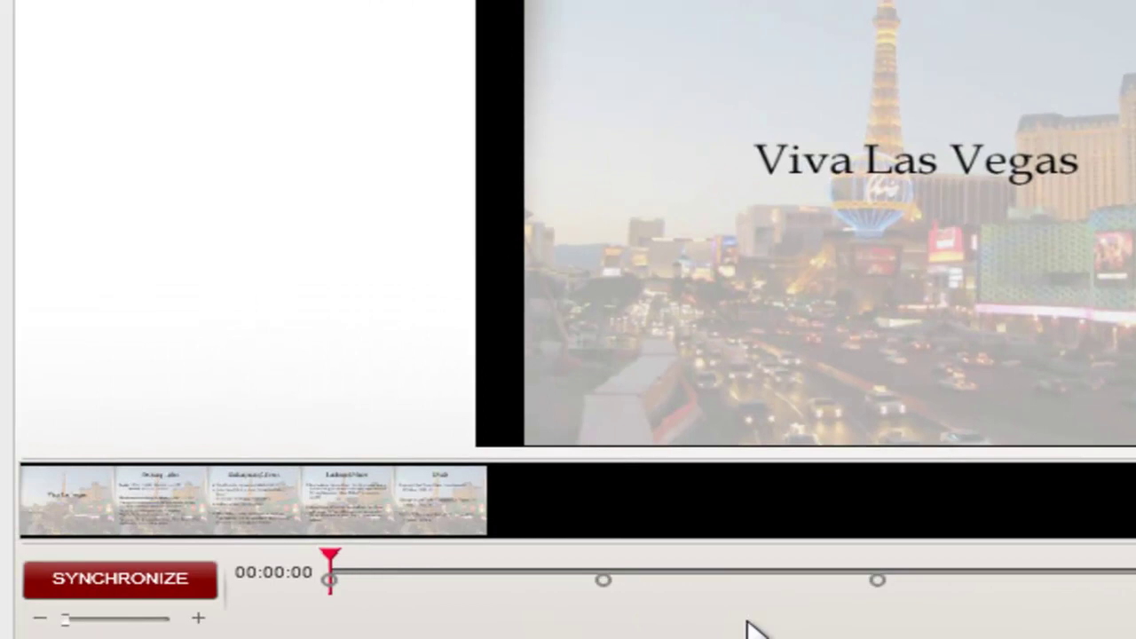
Set the slide duration for all slides to 5 seconds instead of 10
{"action": "left_click", "coordinate": [146, 585]}
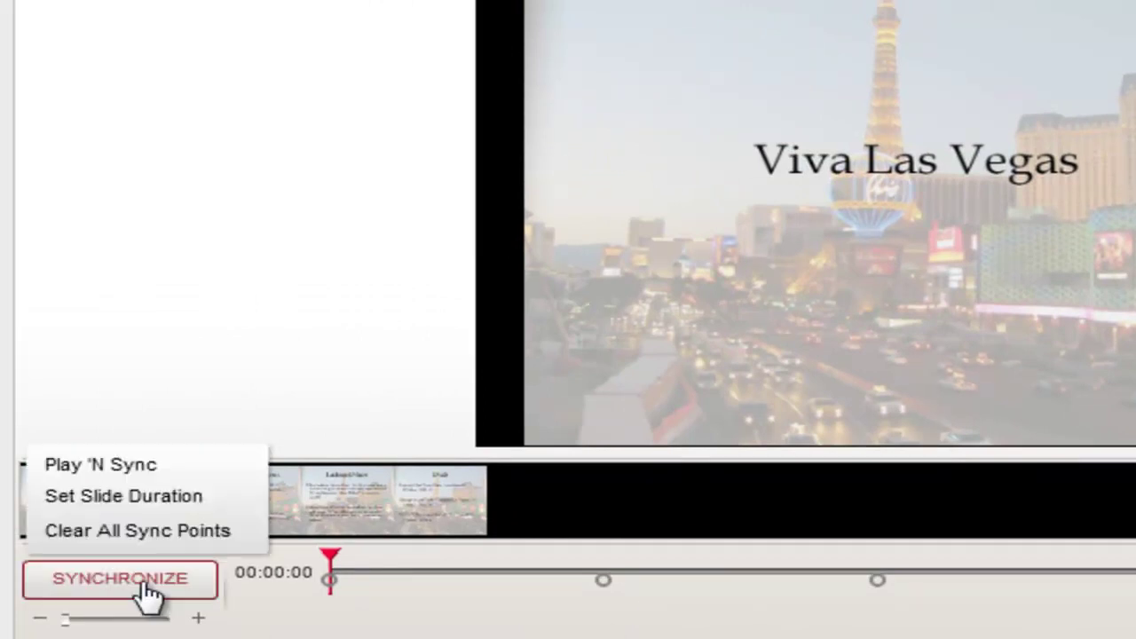
{"action": "left_click", "coordinate": [145, 498]}
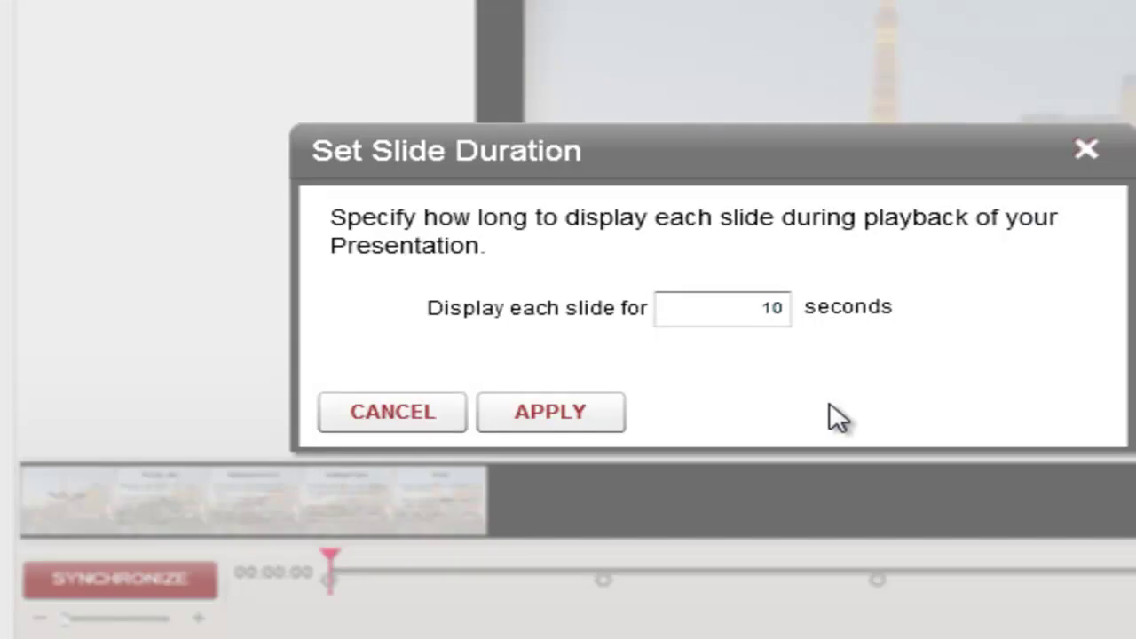
{"action": "left_click_drag", "start_coordinate": [753, 308], "coordinate": [866, 324]}
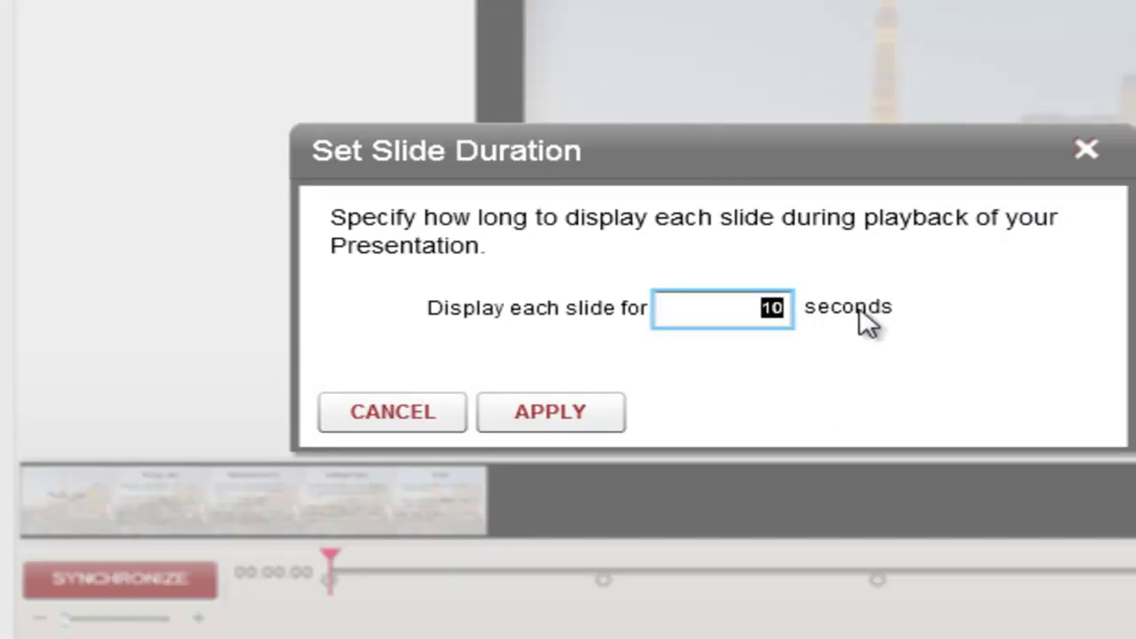
{"action": "type", "text": "5"}
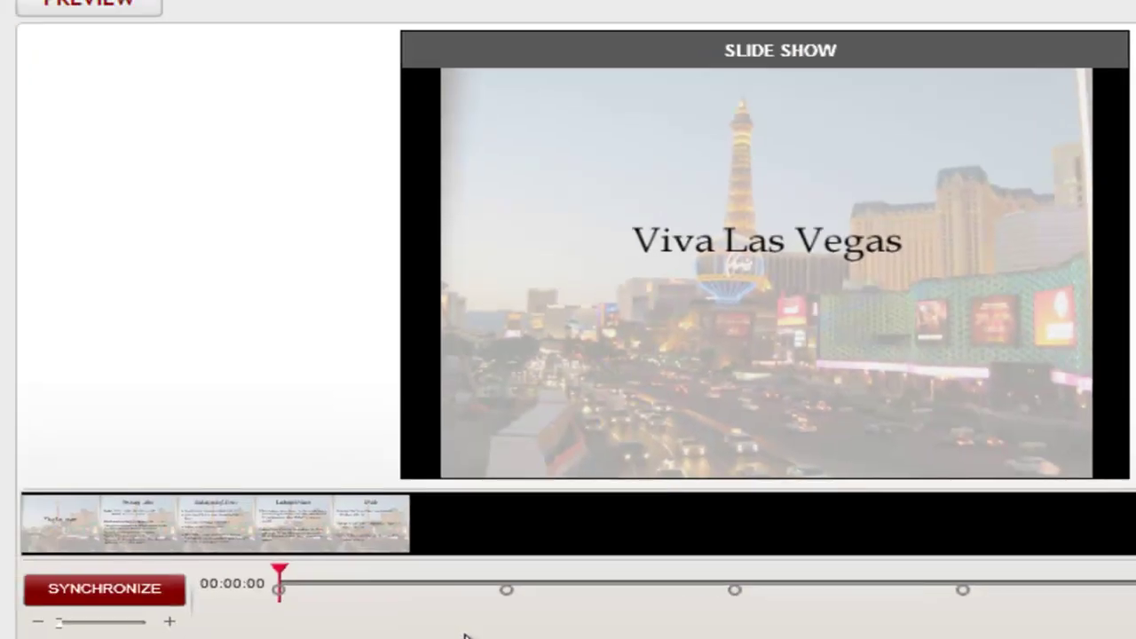
Move the second sync point to 00:00:11 and shift the Booking Dates slide later
{"action": "left_click_drag", "start_coordinate": [506, 591], "coordinate": [870, 600]}
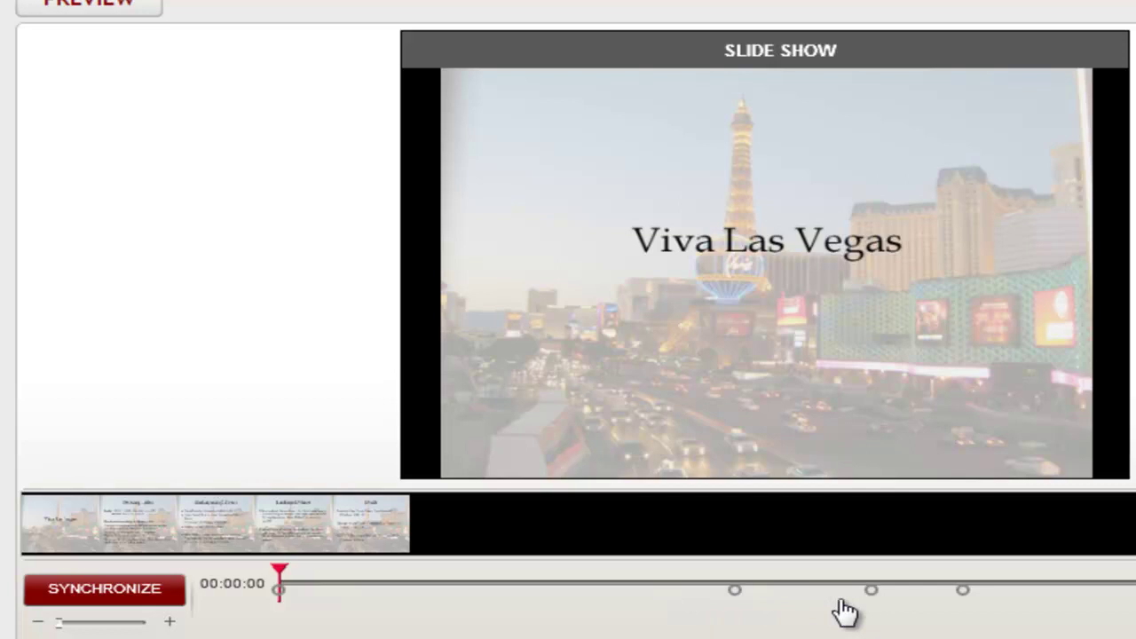
{"action": "mouse_move", "coordinate": [151, 531]}
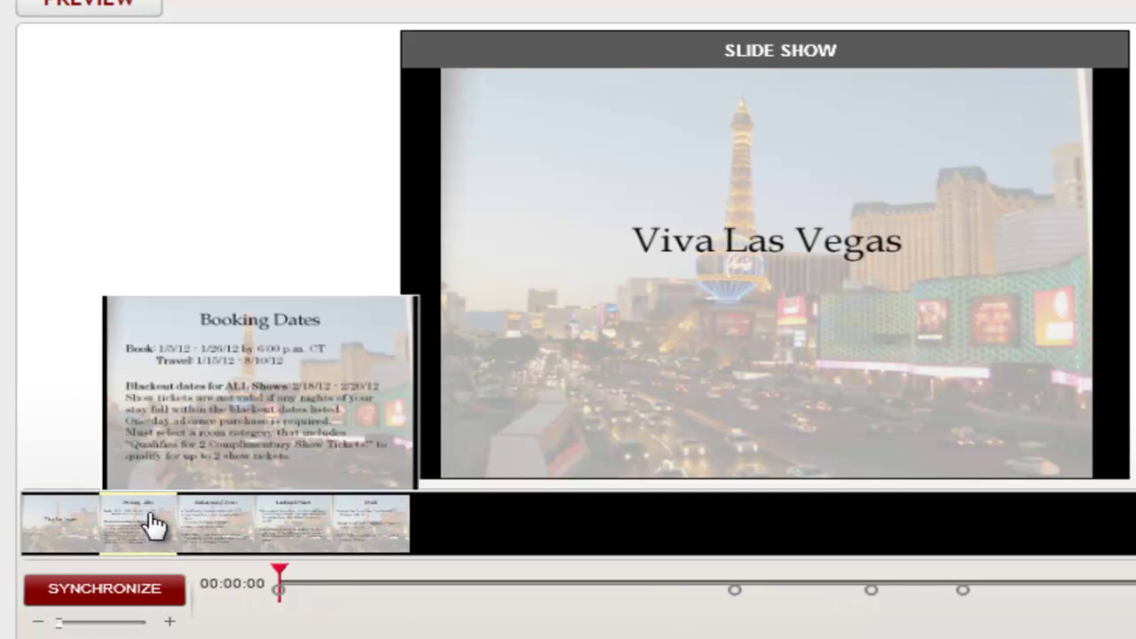
{"action": "left_click_drag", "start_coordinate": [152, 524], "coordinate": [317, 531]}
{"action": "mouse_move", "coordinate": [304, 532]}
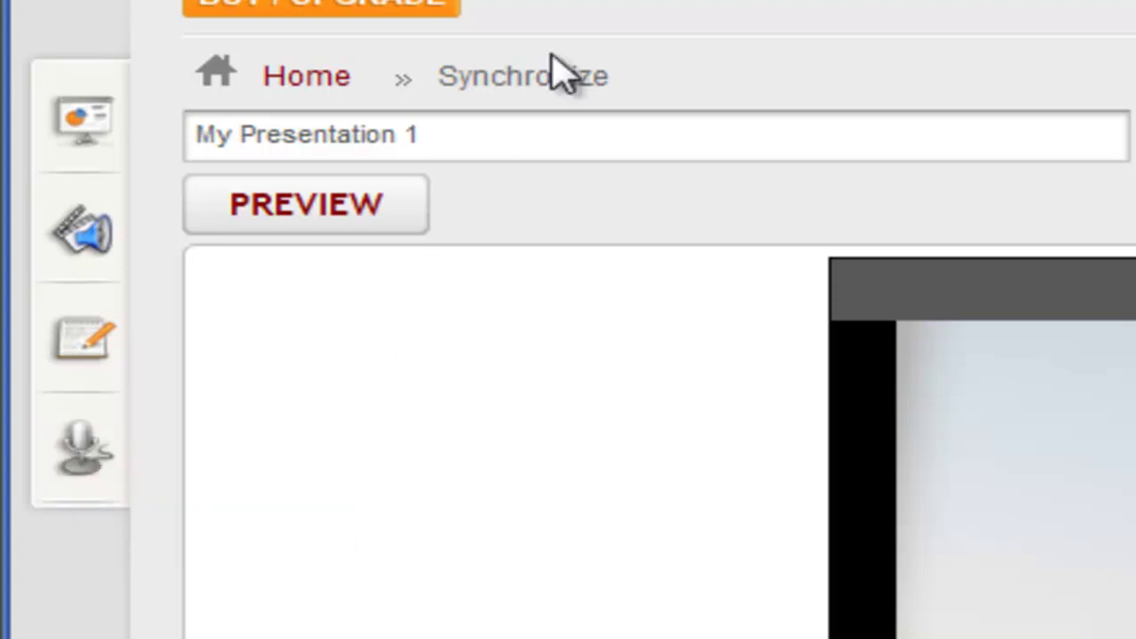
Title the presentation 'Viva Las Vegas - January' and publish it
{"action": "type", "text": "Viva Las Vegas - January"}
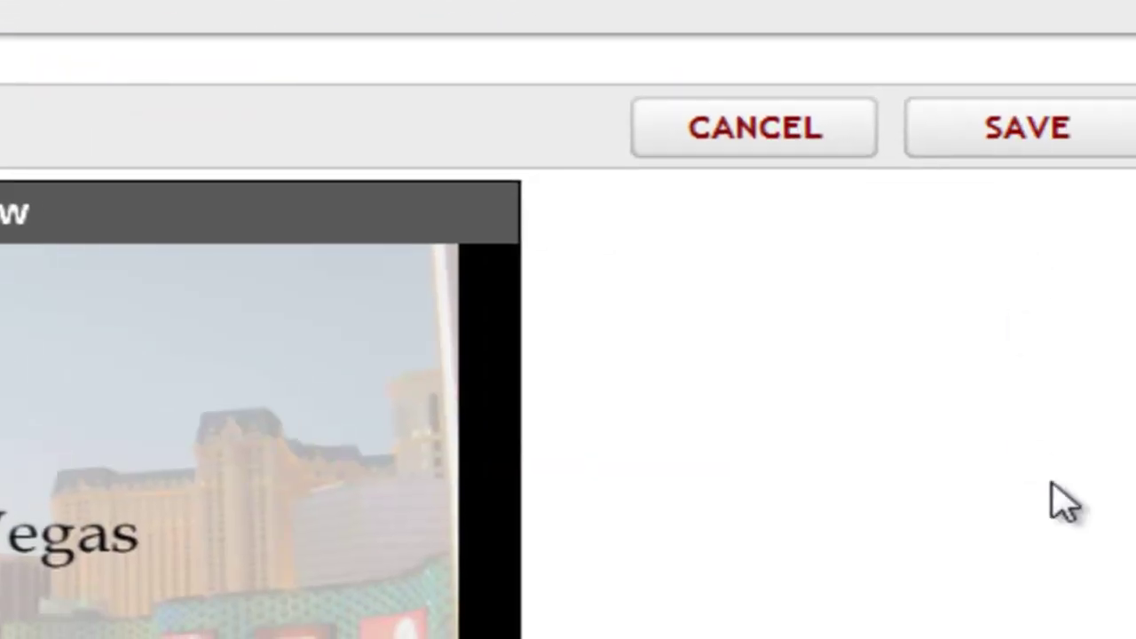
{"action": "left_click", "coordinate": [1039, 127]}
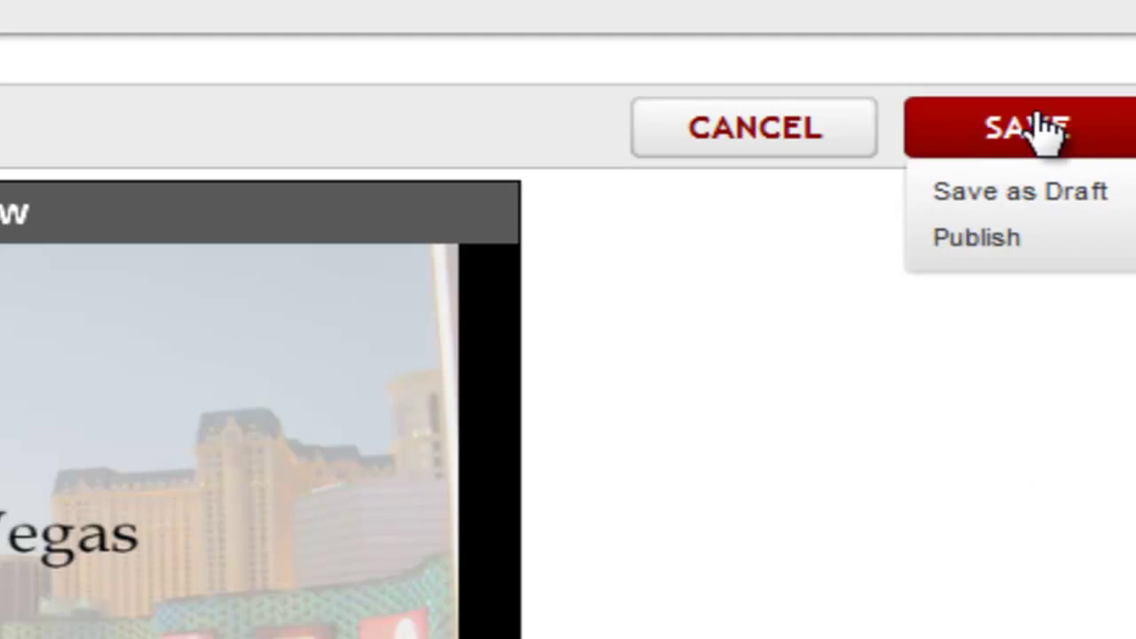
{"action": "left_click", "coordinate": [1016, 244]}
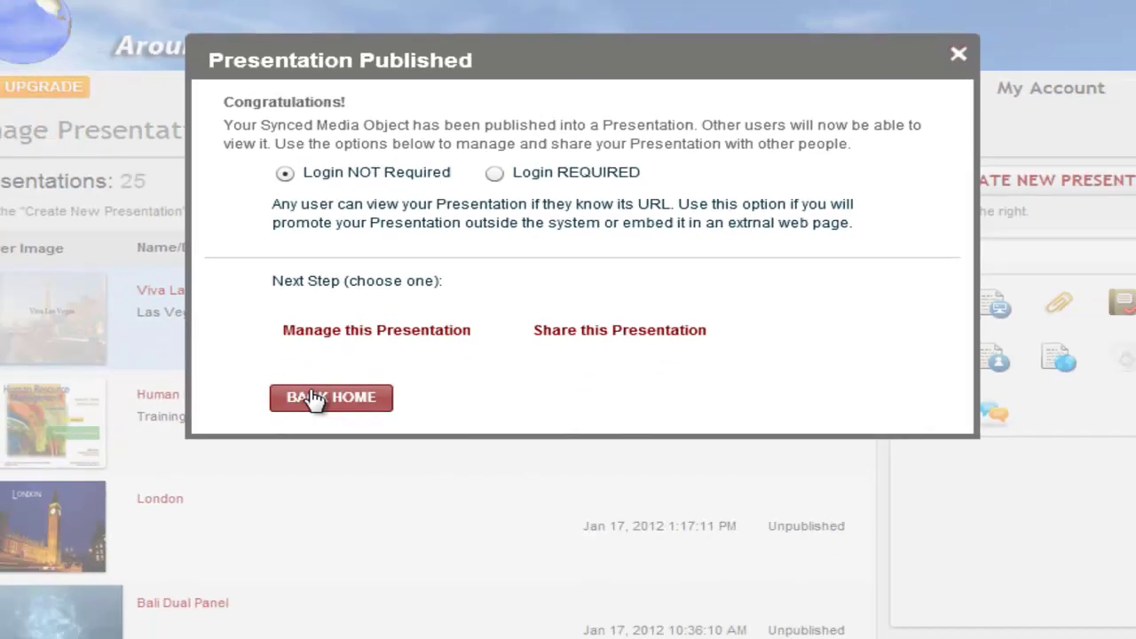
Start a new presentation with Viva Las Vegas Presentation 1.pptx from the library
{"action": "left_click", "coordinate": [238, 500]}
{"action": "left_click", "coordinate": [250, 479]}
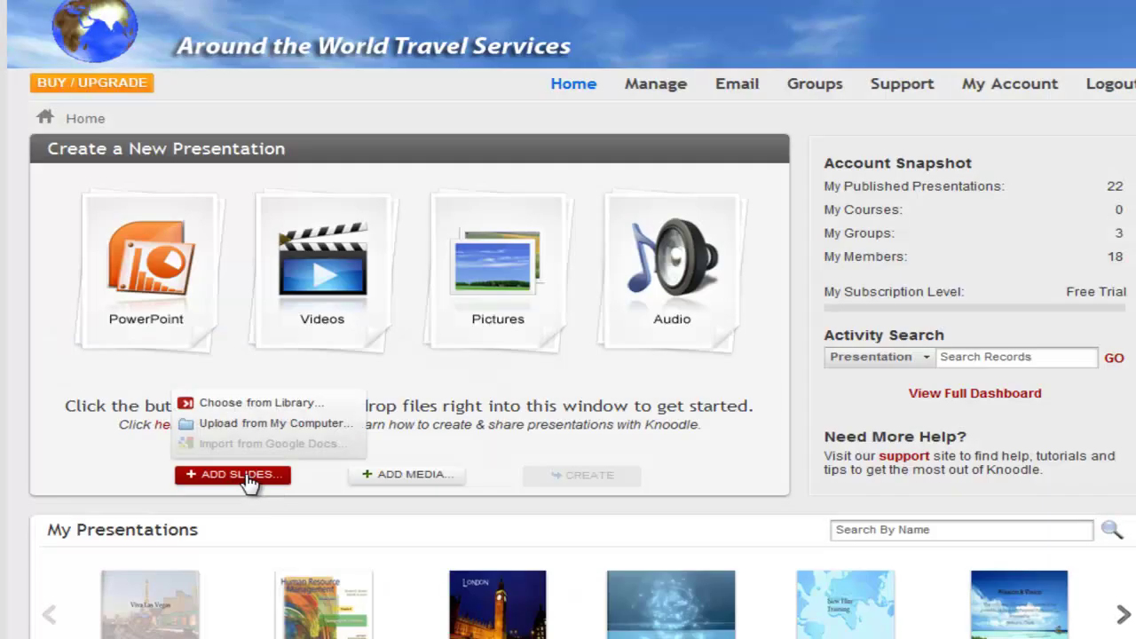
{"action": "left_click", "coordinate": [261, 413]}
{"action": "left_click", "coordinate": [197, 355]}
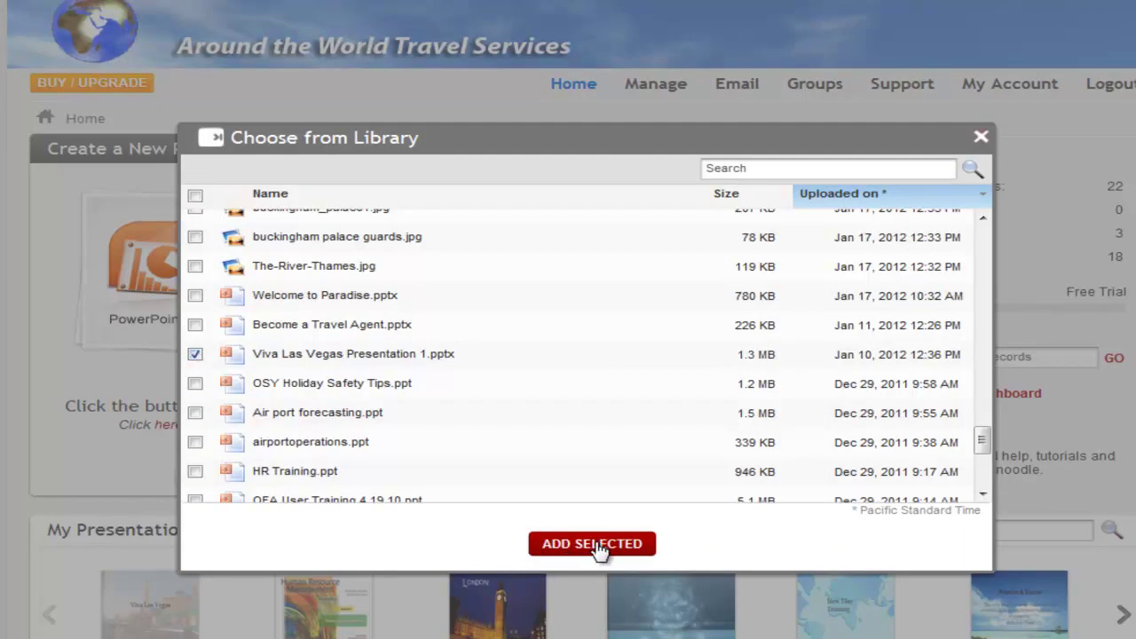
{"action": "left_click", "coordinate": [601, 545]}
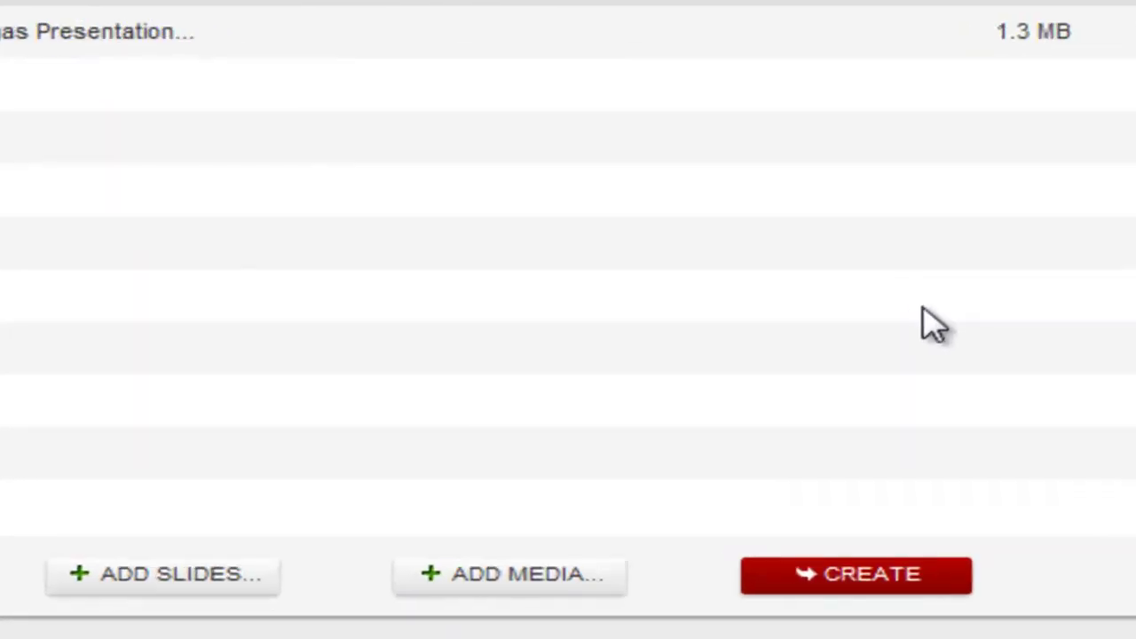
Add the Las Vegas Official Destination Video (17.4 MB) from the media library
{"action": "left_click", "coordinate": [596, 585]}
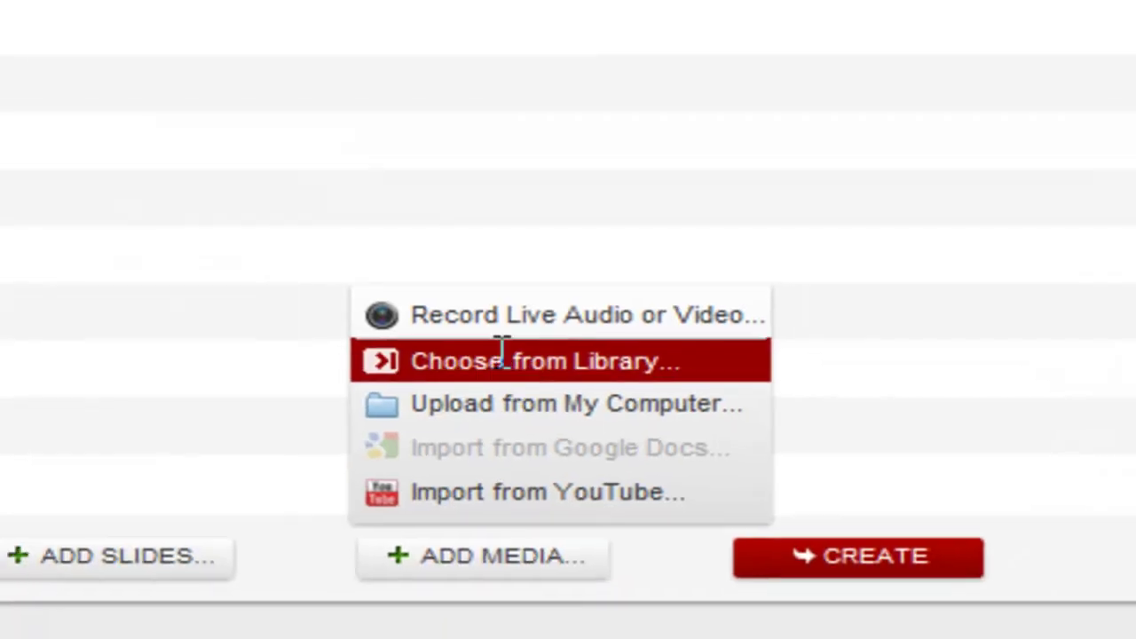
{"action": "left_click", "coordinate": [500, 356]}
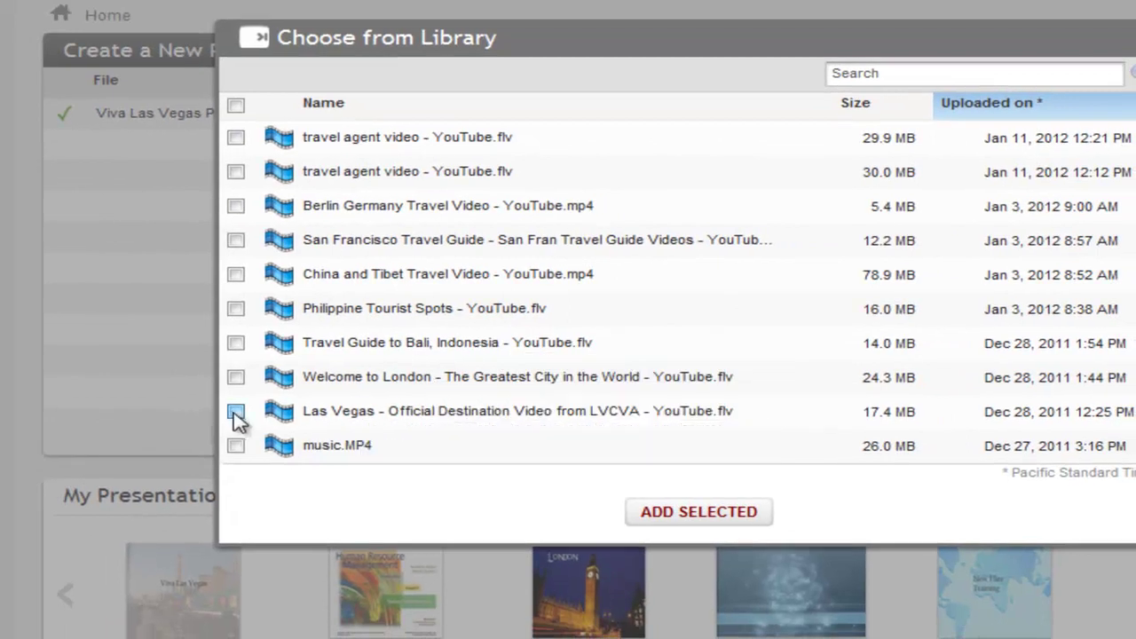
{"action": "left_click", "coordinate": [236, 413]}
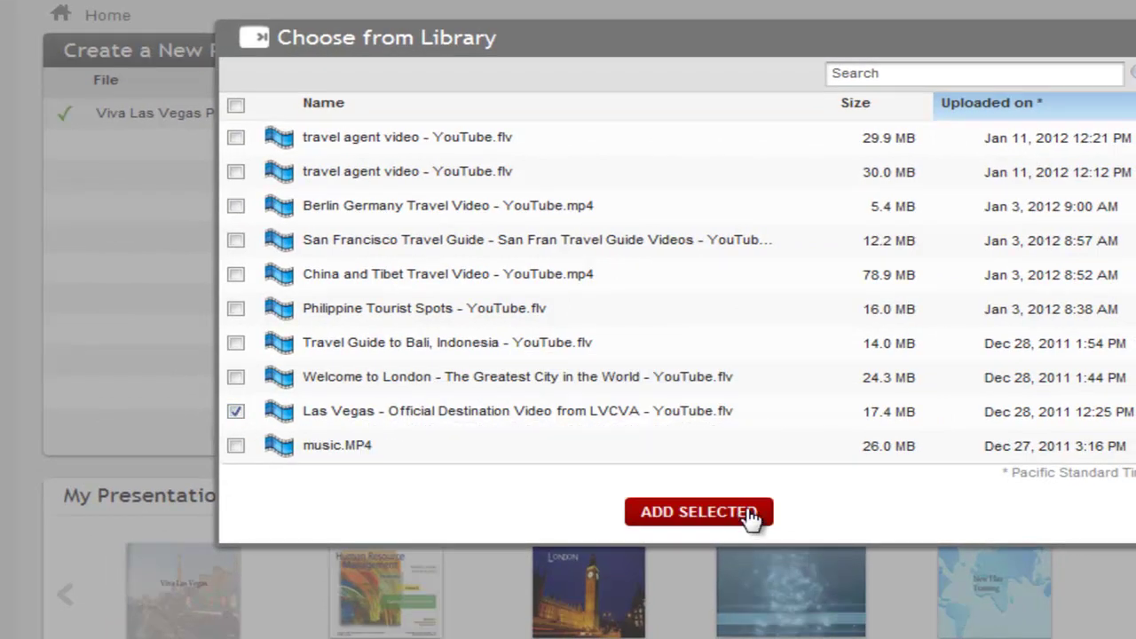
{"action": "left_click", "coordinate": [699, 513]}
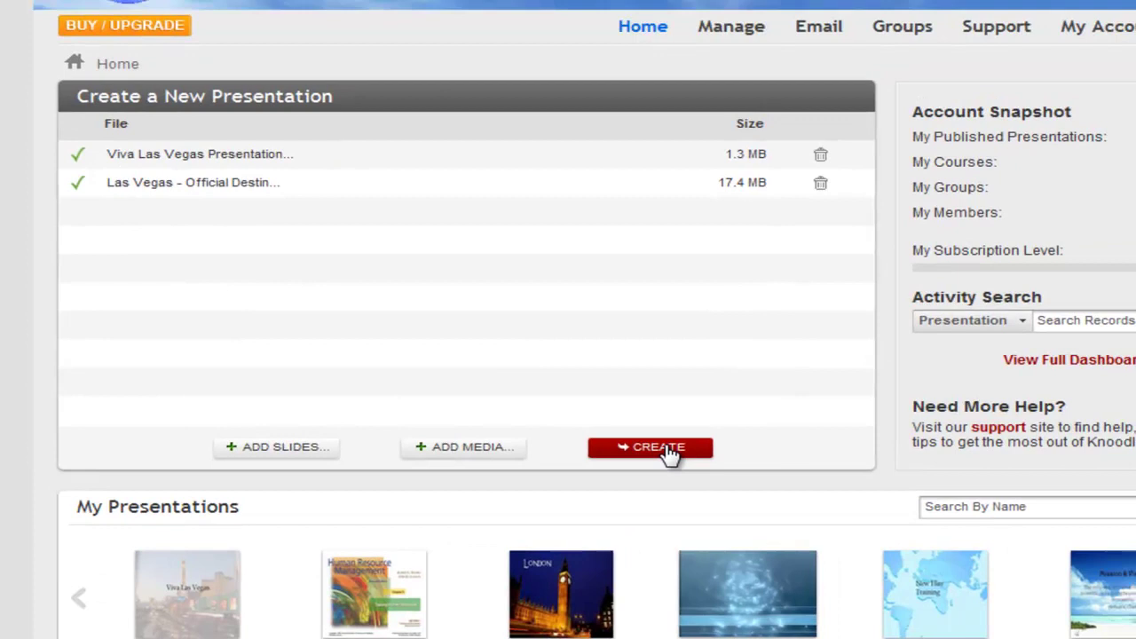
Create the presentation and use Play 'N Sync to sync the Booking Dates and shows slides
{"action": "left_click", "coordinate": [702, 432]}
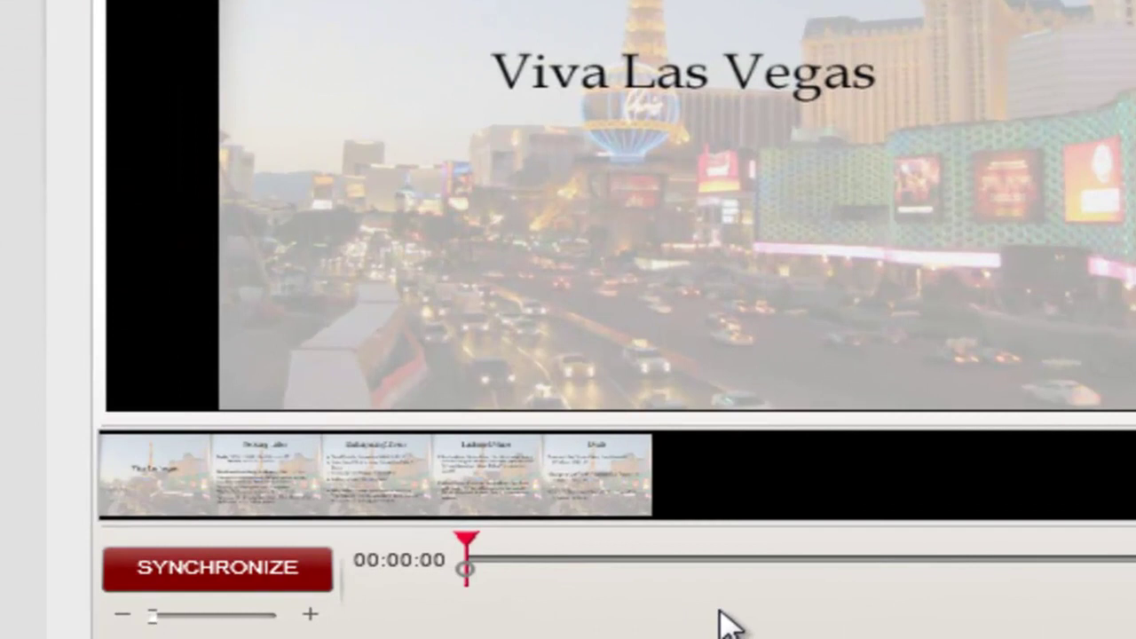
{"action": "left_click", "coordinate": [220, 573]}
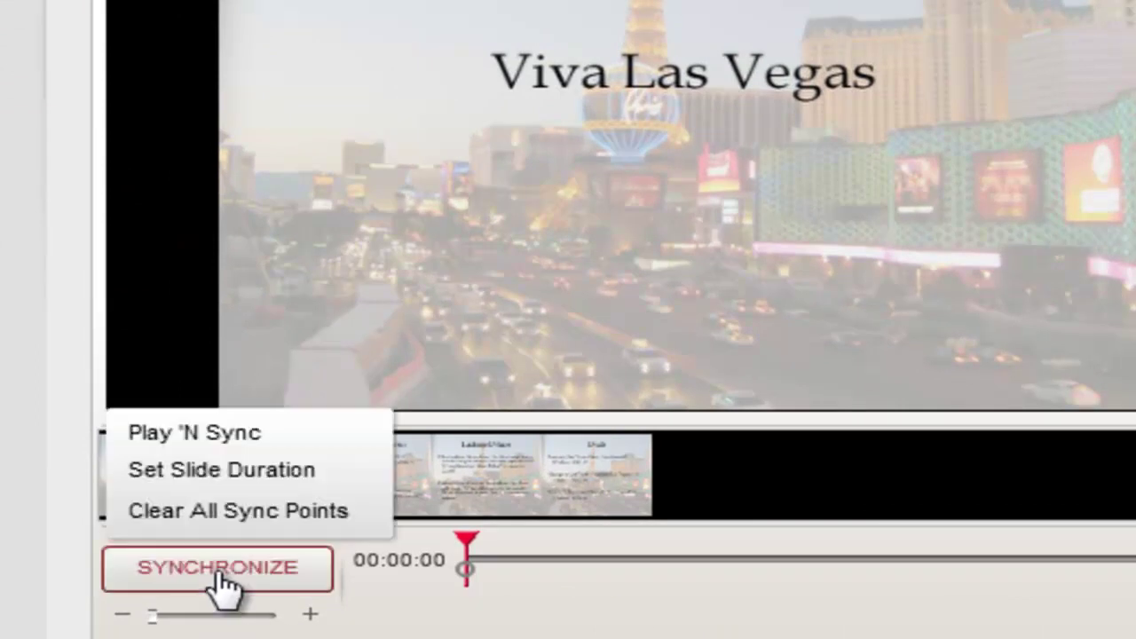
{"action": "left_click", "coordinate": [255, 440]}
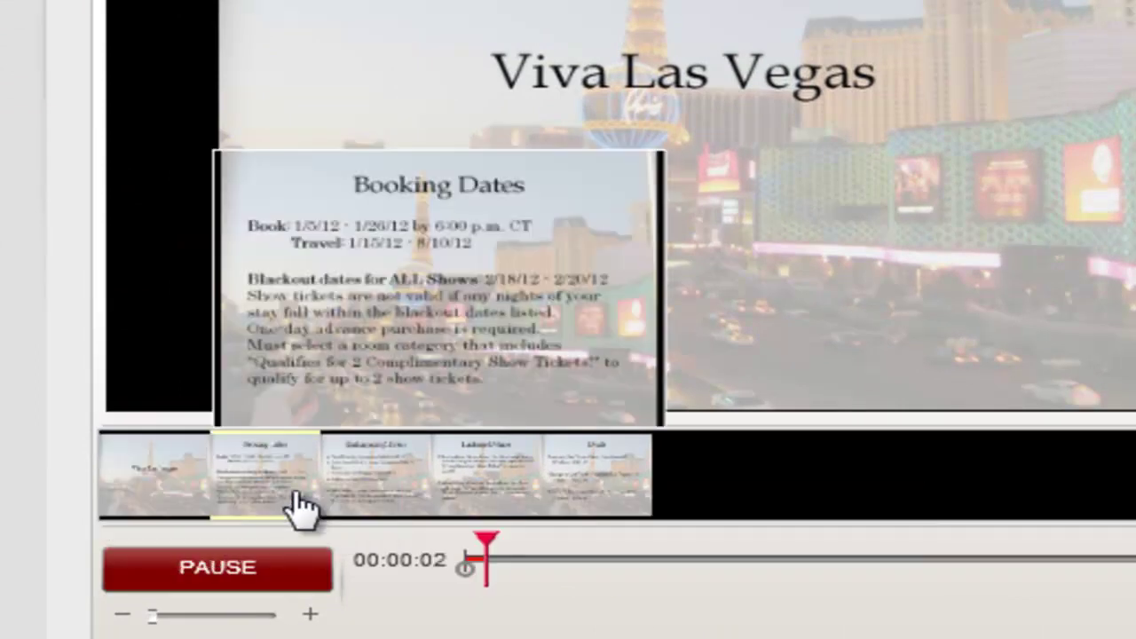
{"action": "left_click", "coordinate": [301, 508]}
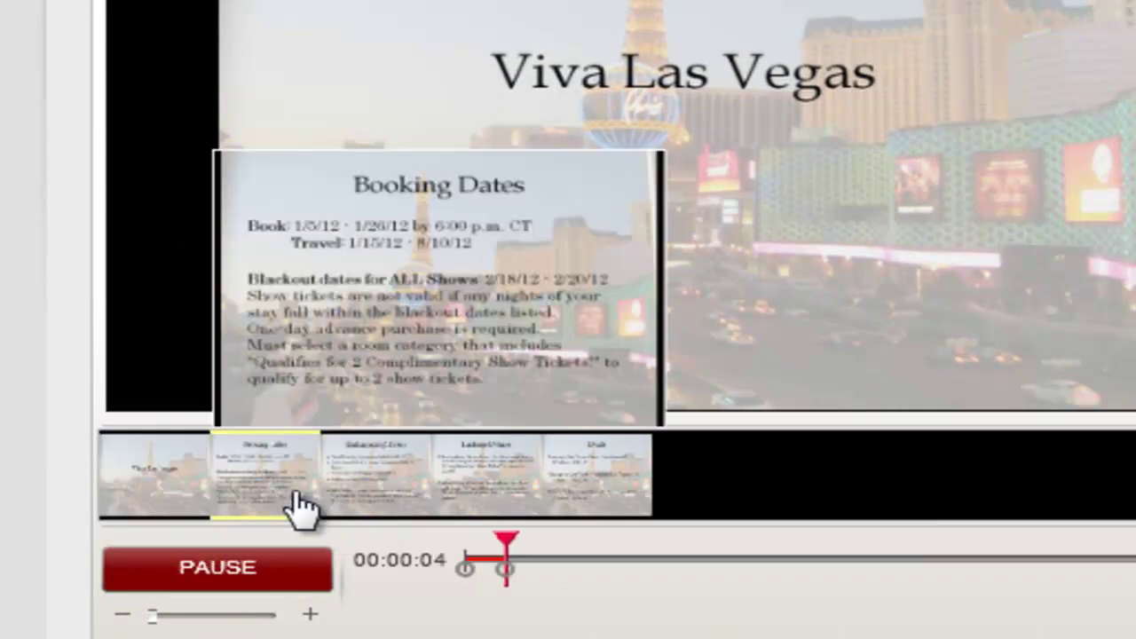
{"action": "left_click", "coordinate": [363, 506]}
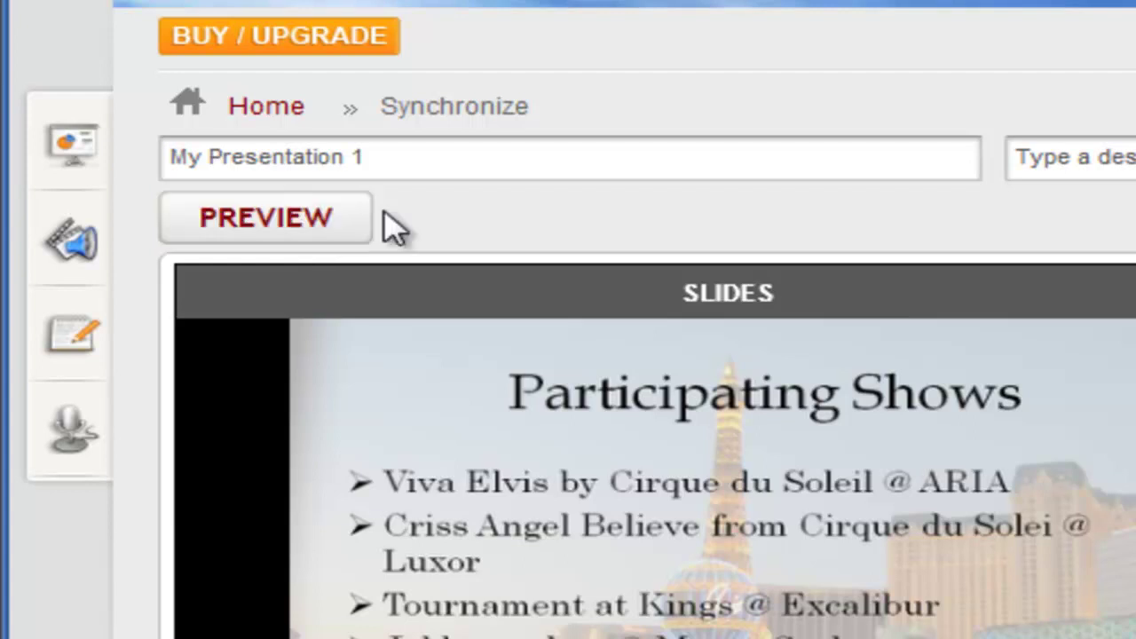
Publish 'Viva Las Vegas January' with Login NOT Required and copy its share URL
{"action": "left_click", "coordinate": [435, 165]}
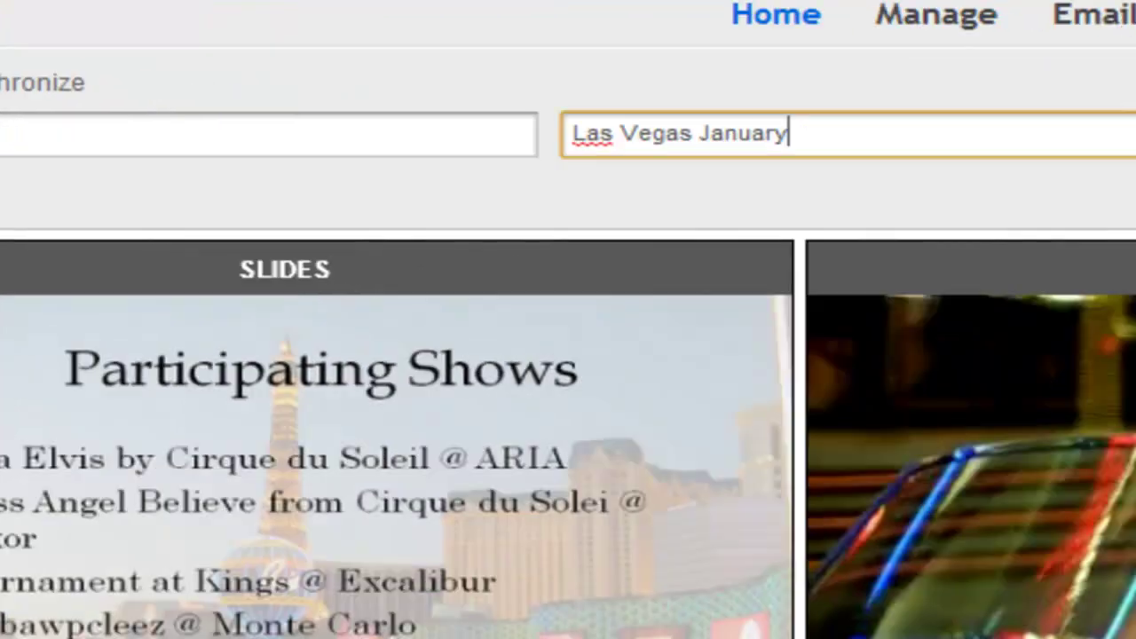
{"action": "mouse_move", "coordinate": [1135, 232]}
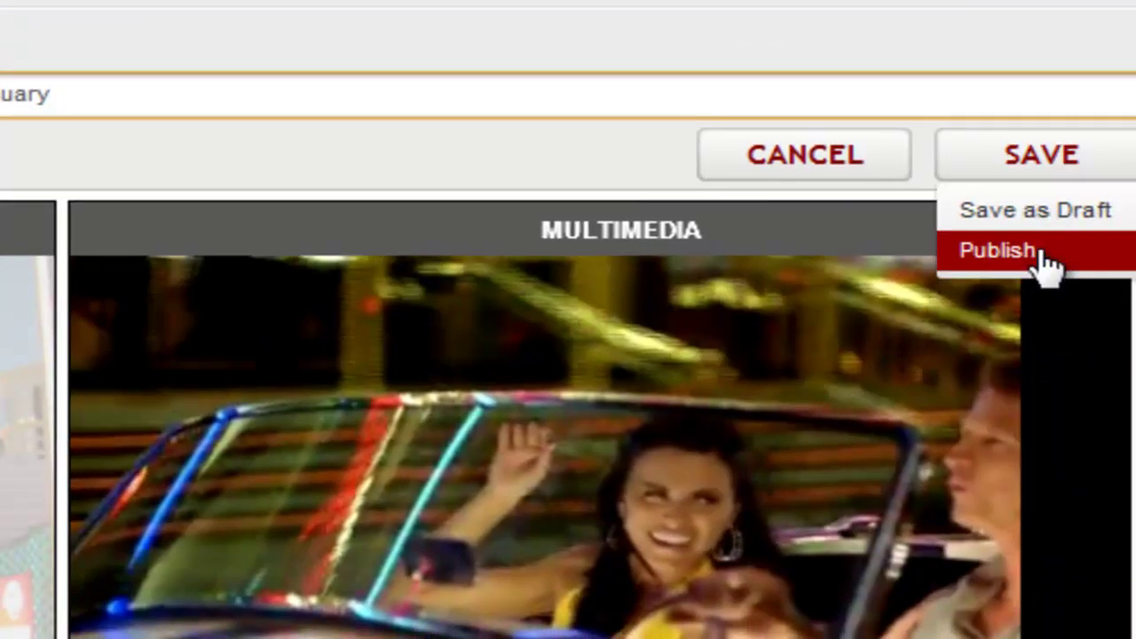
{"action": "left_click", "coordinate": [1043, 249]}
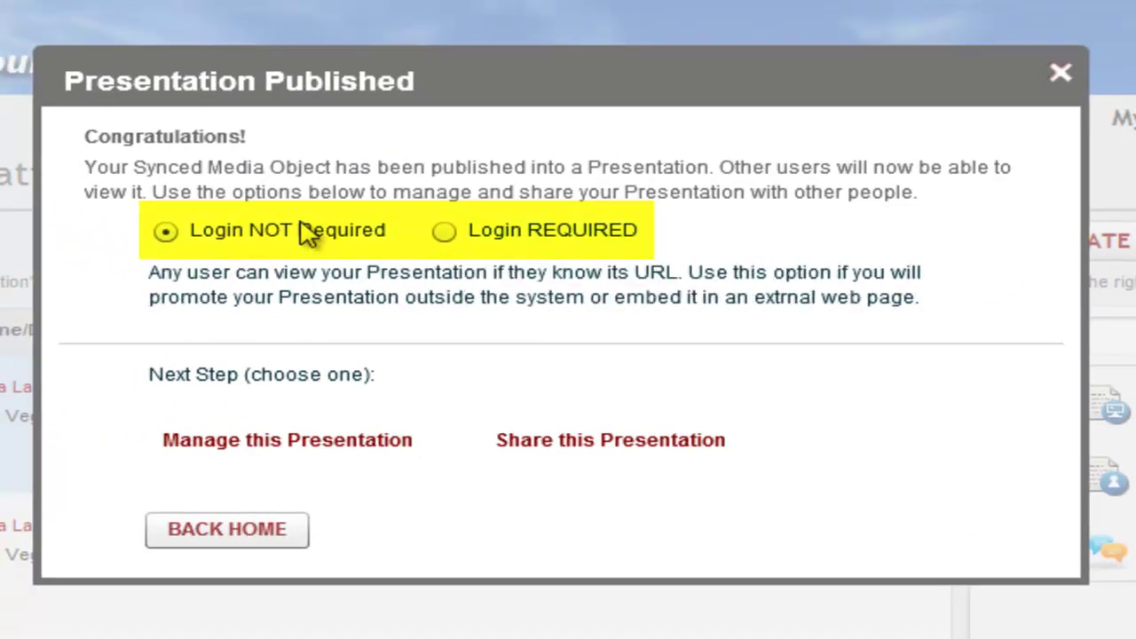
{"action": "mouse_move", "coordinate": [483, 236]}
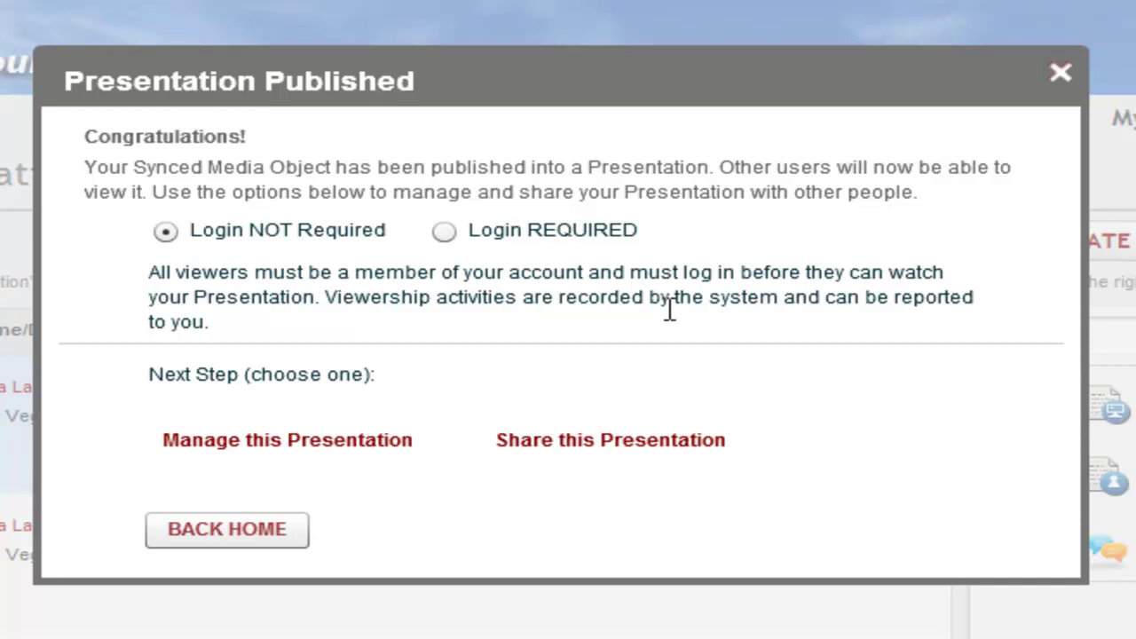
{"action": "left_click", "coordinate": [654, 453]}
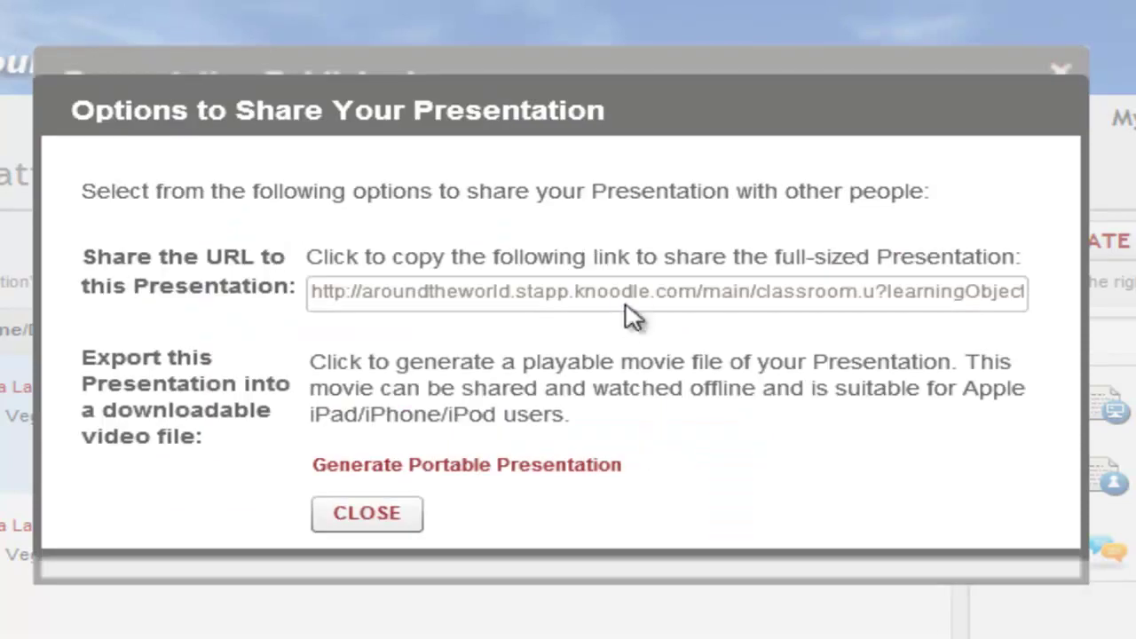
{"action": "left_click", "coordinate": [629, 303]}
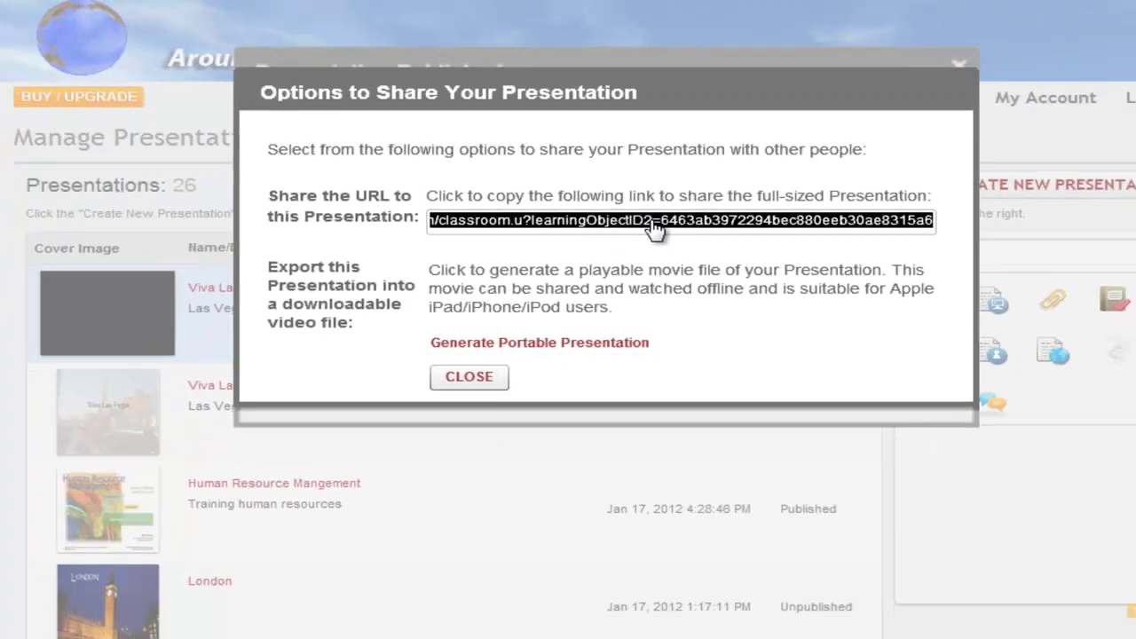
Open the copied presentation link in a new Chrome tab and play it
{"action": "key", "text": "ctrl+t"}
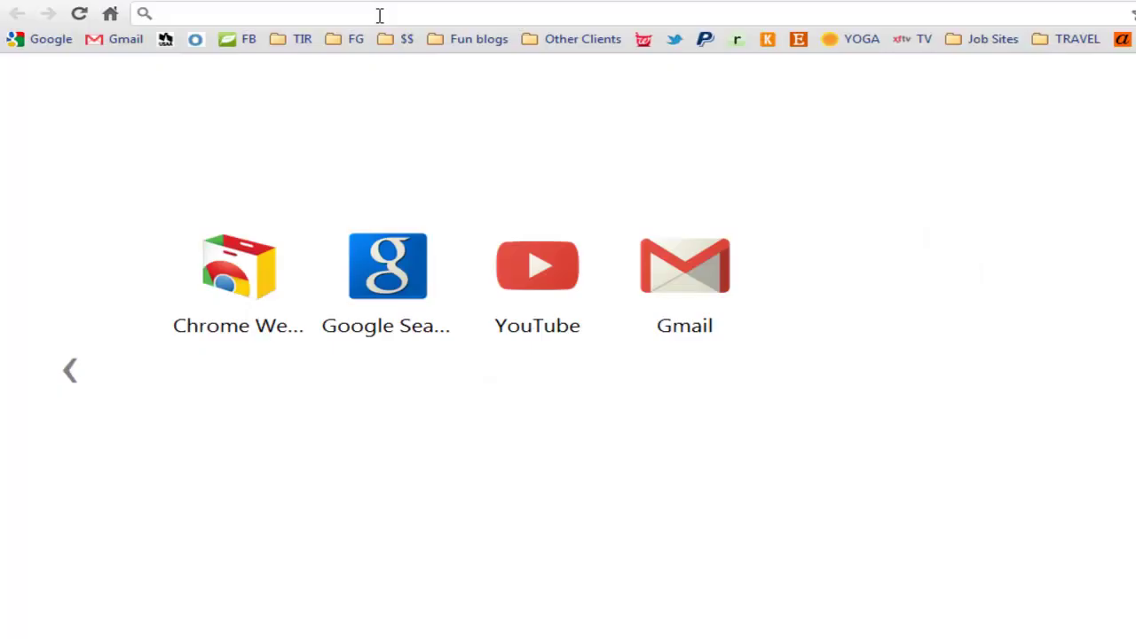
{"action": "key", "text": "ctrl+v"}
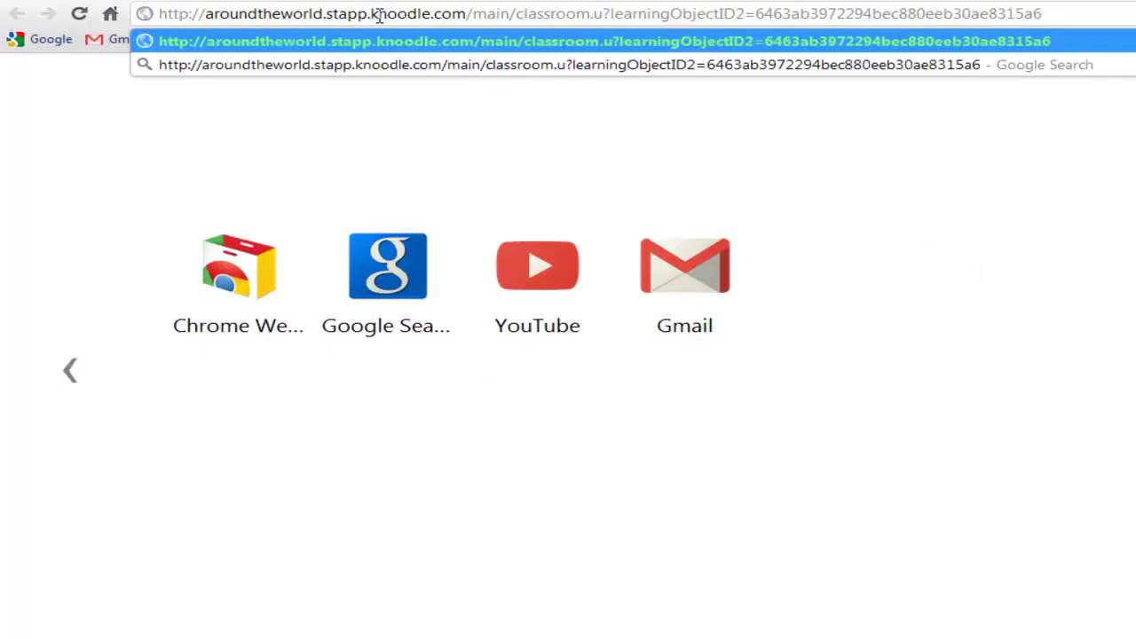
{"action": "key", "text": "Return"}
{"action": "left_click", "coordinate": [604, 351]}
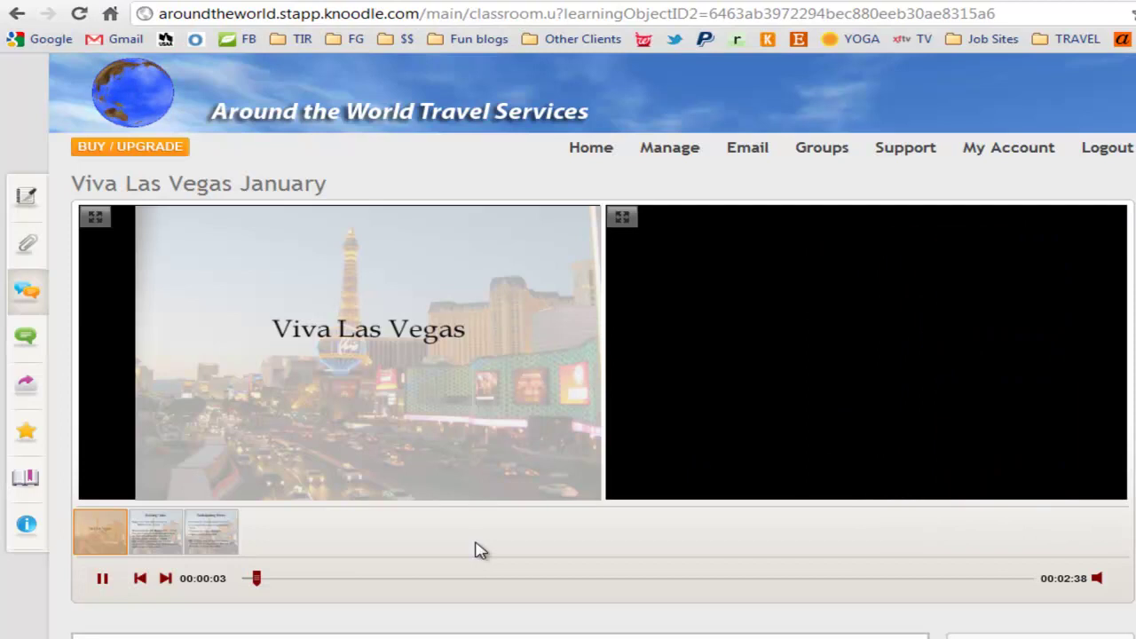